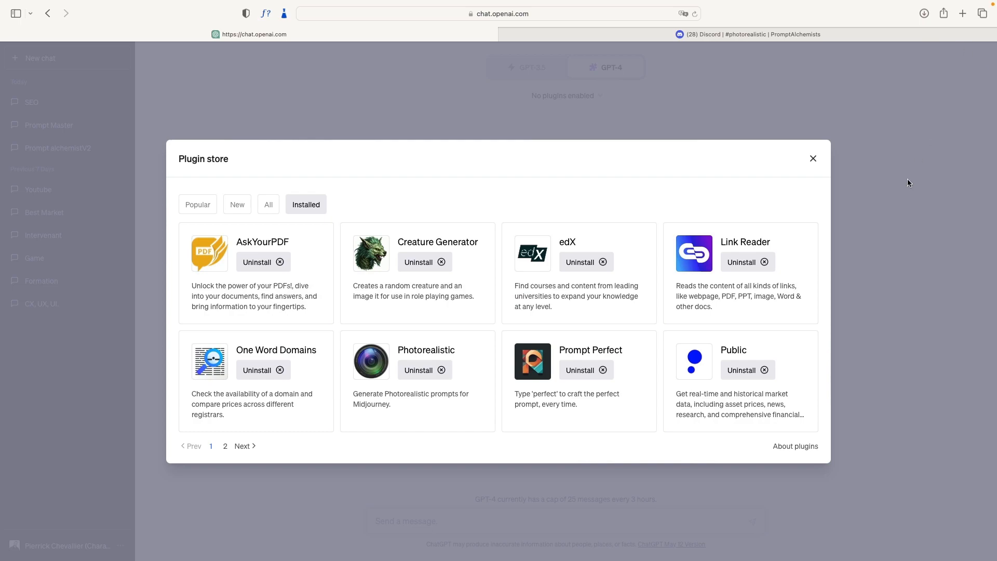
Close the plugin store and enable only the Photorealistic plugin for the new GPT-4 chat
click(831, 160)
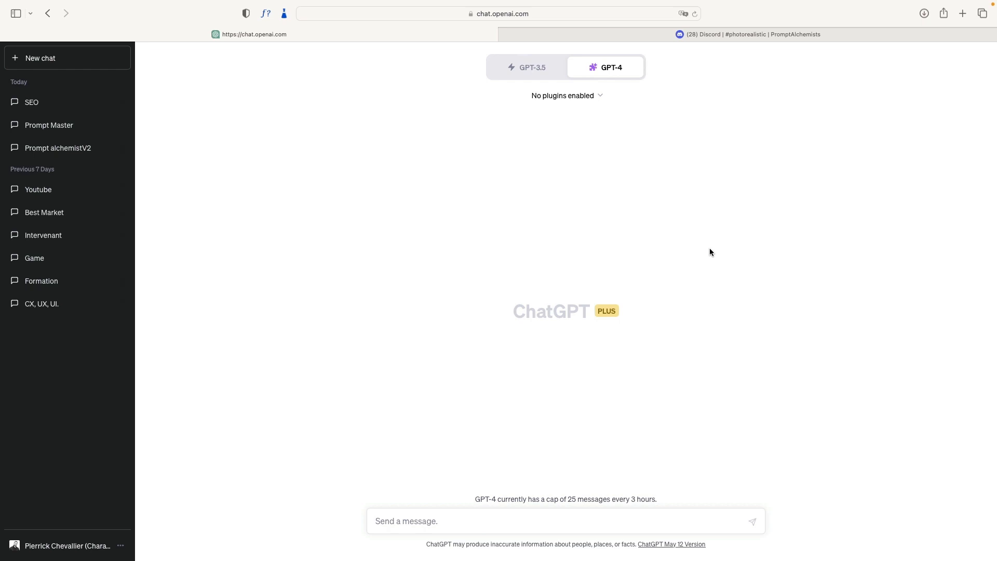
click(597, 100)
click(559, 222)
scroll(559, 221, down, 5)
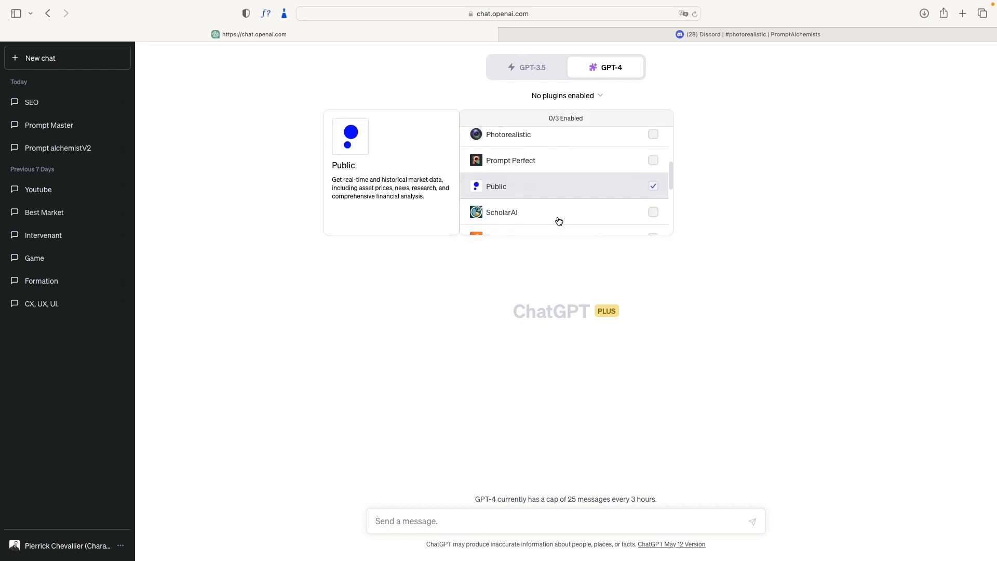
scroll(559, 222, down, 4)
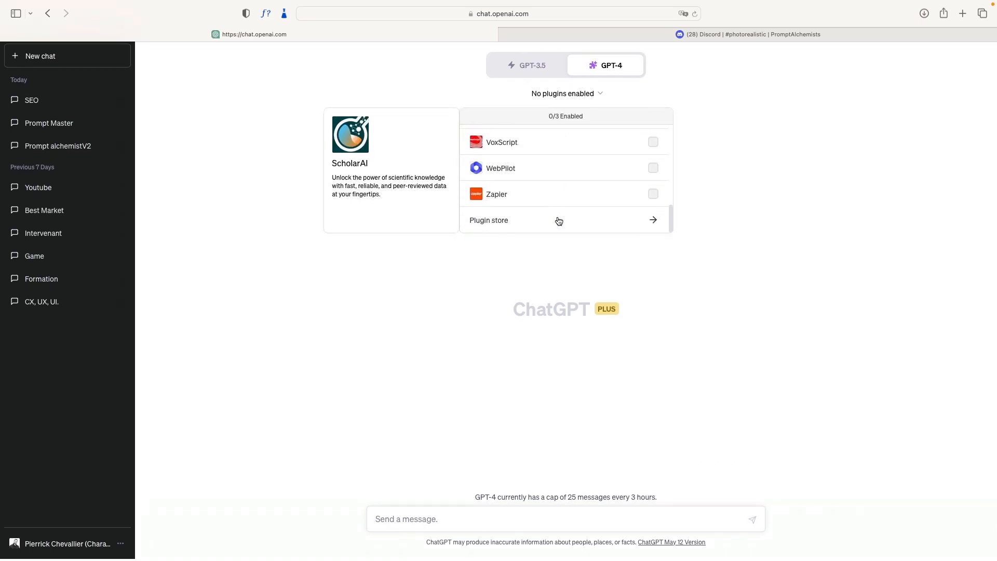
scroll(559, 222, up, 5)
scroll(559, 221, up, 3)
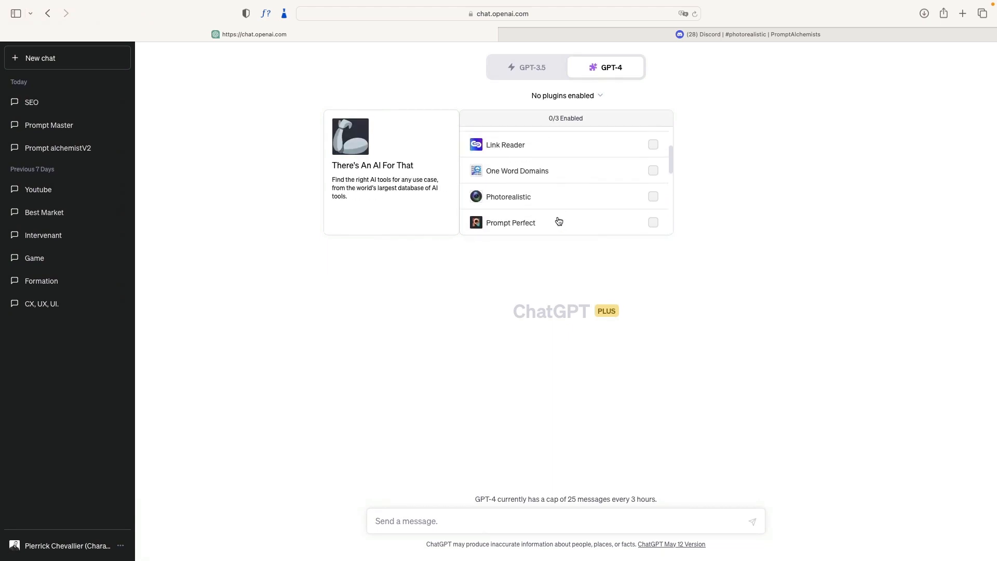
click(652, 197)
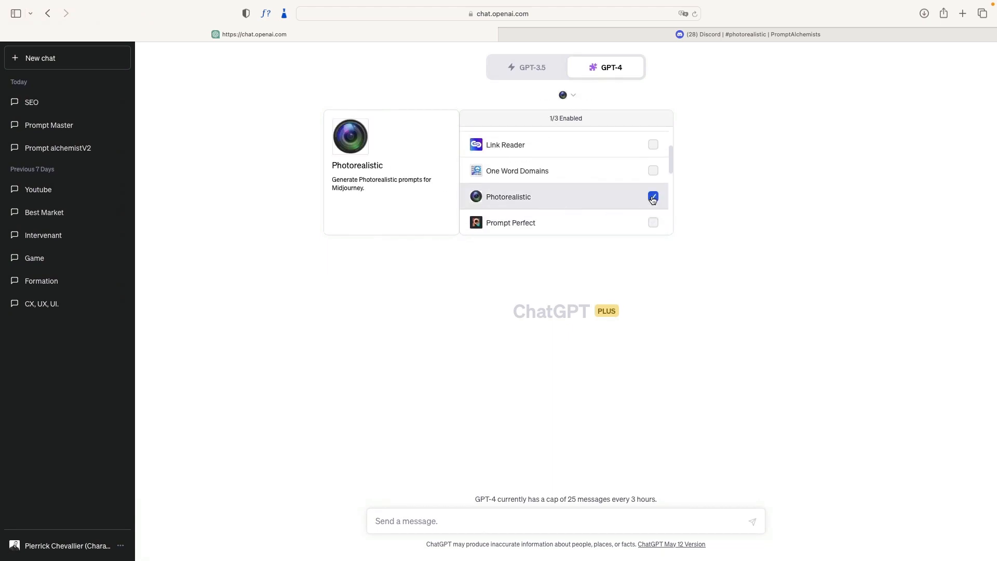
click(686, 219)
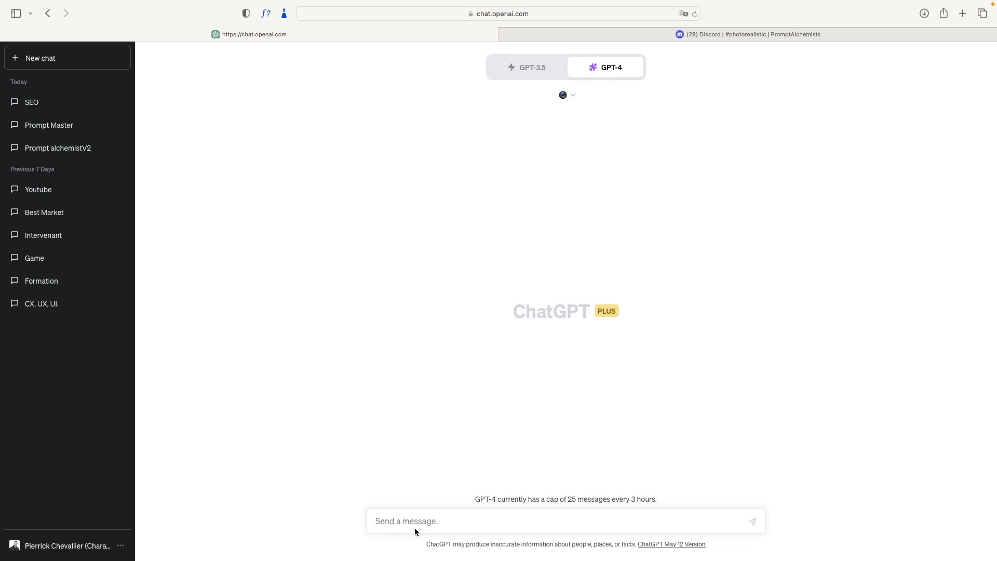
Send the message "Portrait d'une femme pirate" to generate Midjourney prompts with the Photorealistic plugin
text(Portrait d'une femme pirate)
key(Return)
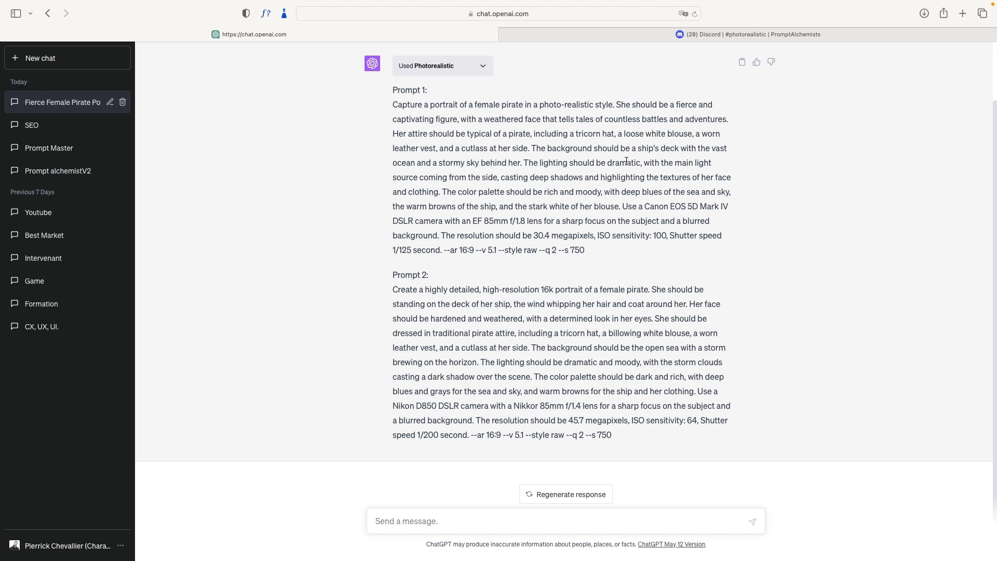
Examine the two generated prompts, comparing their style wording, camera and lens descriptions and the aspect ratio parameter
drag(438, 116, 603, 194)
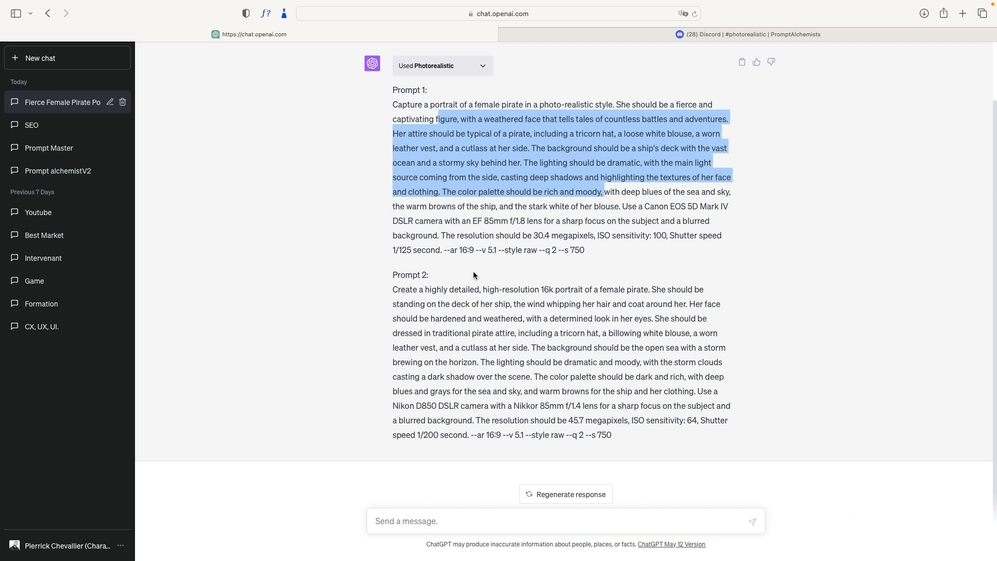
click(500, 138)
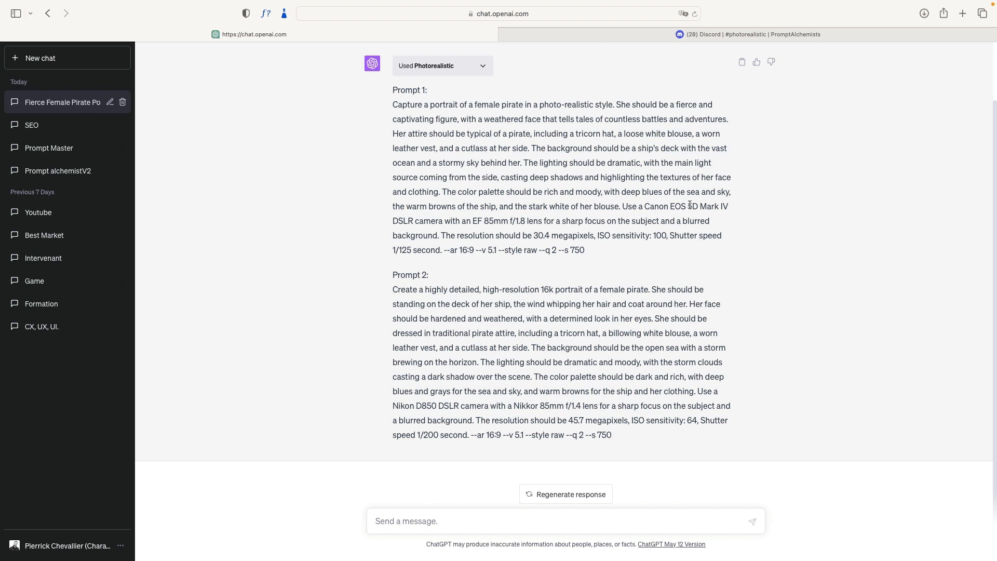
drag(538, 105, 602, 104)
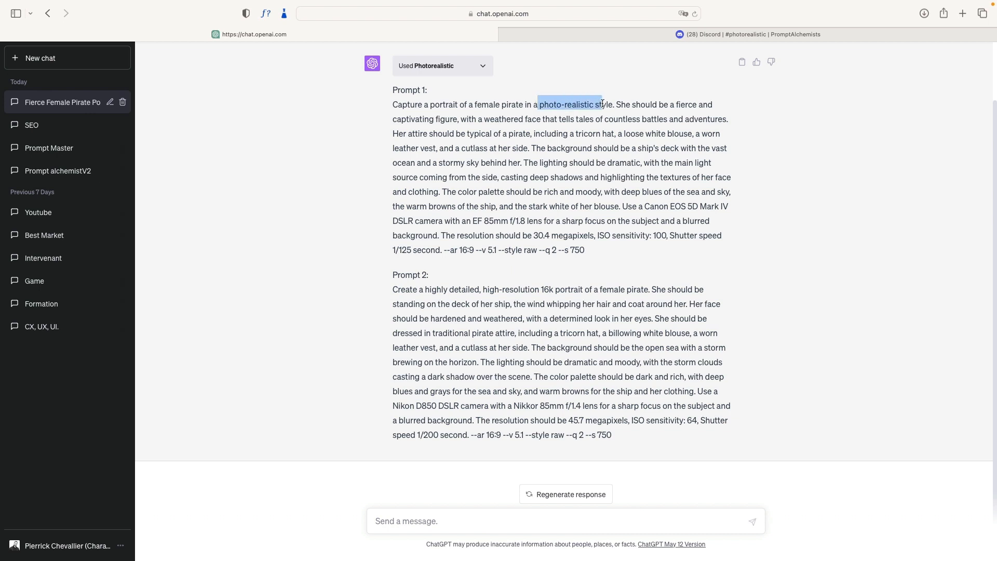
drag(623, 205, 715, 209)
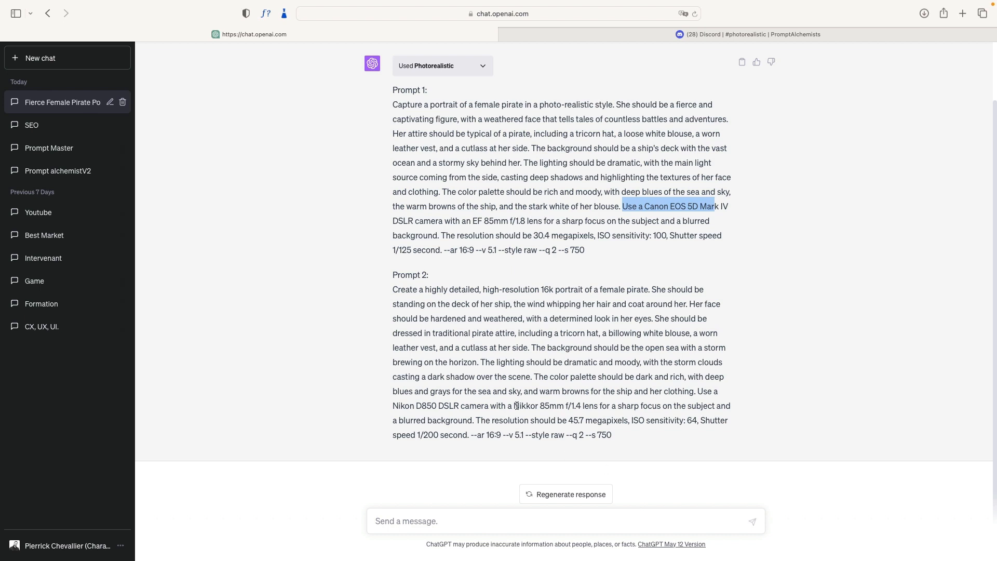
drag(512, 405, 621, 406)
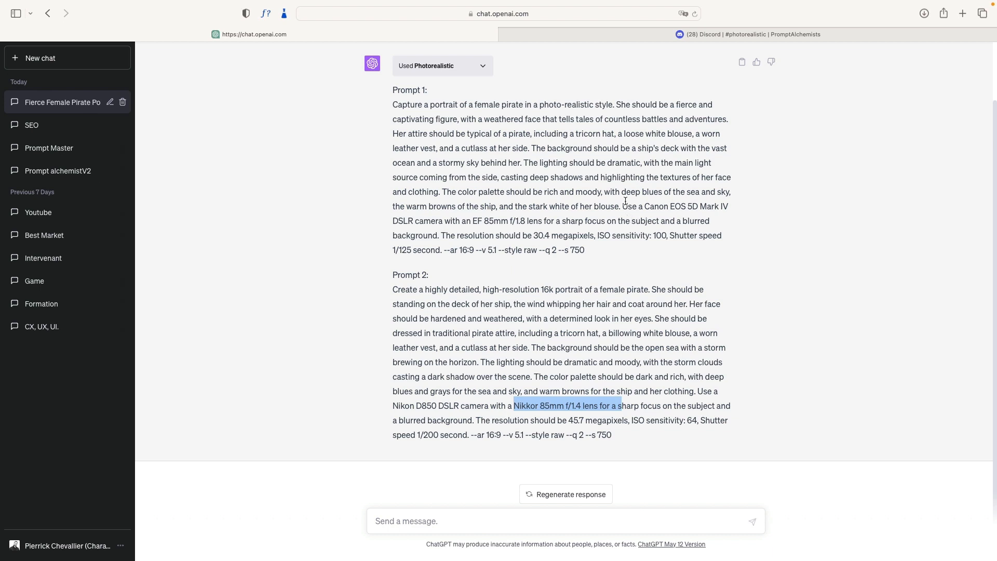
drag(627, 206, 730, 202)
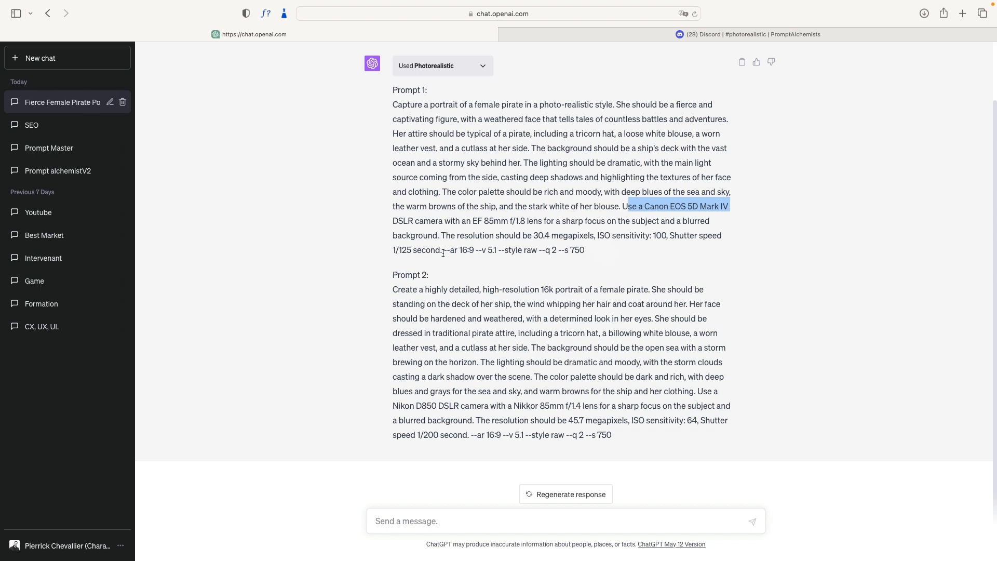
drag(443, 253, 473, 253)
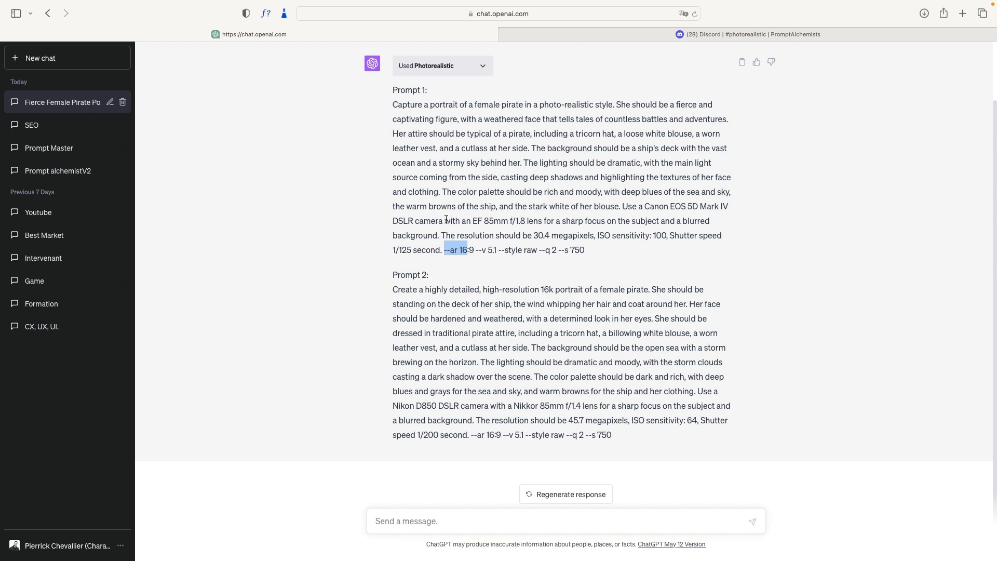
drag(698, 206, 407, 129)
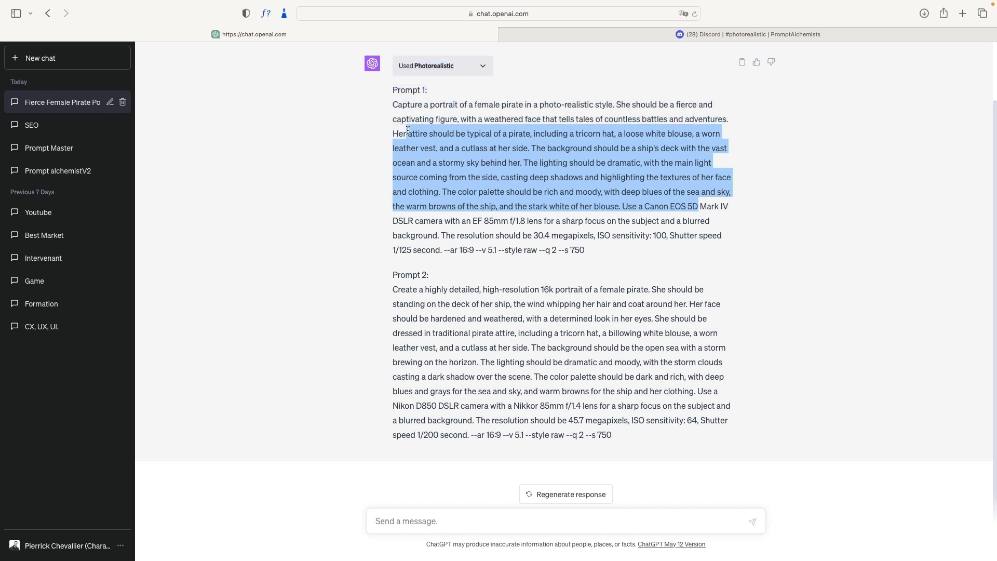
click(502, 136)
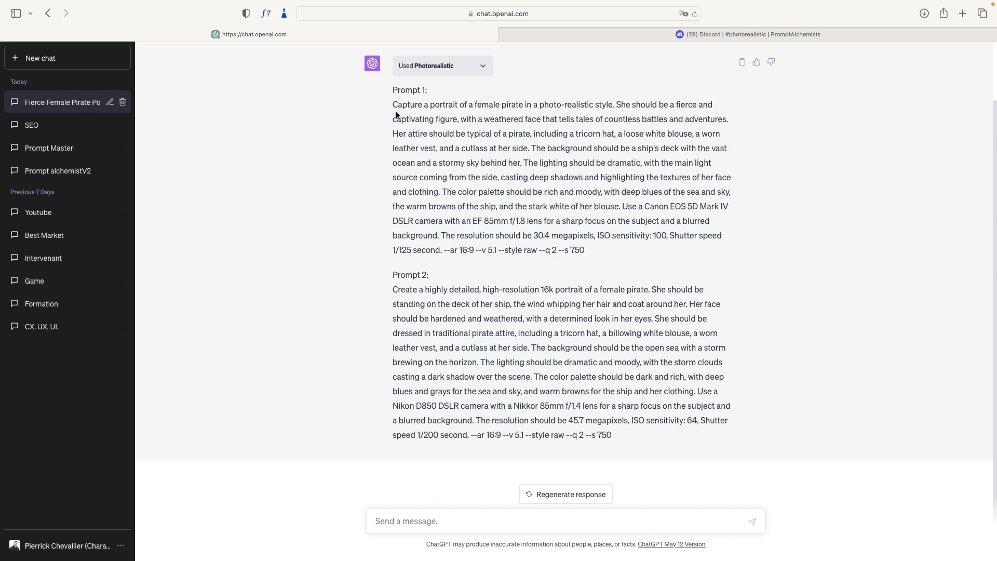
Copy the full text of Prompt 1 and submit it with Midjourney's /imagine command in Discord's #photorealistic channel
drag(393, 104, 607, 244)
key(super+c)
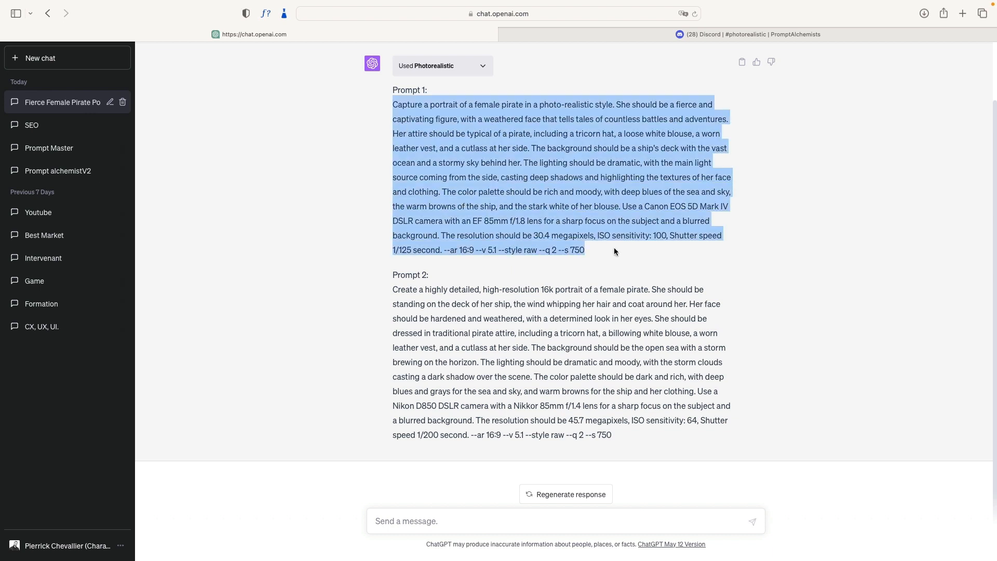
click(798, 35)
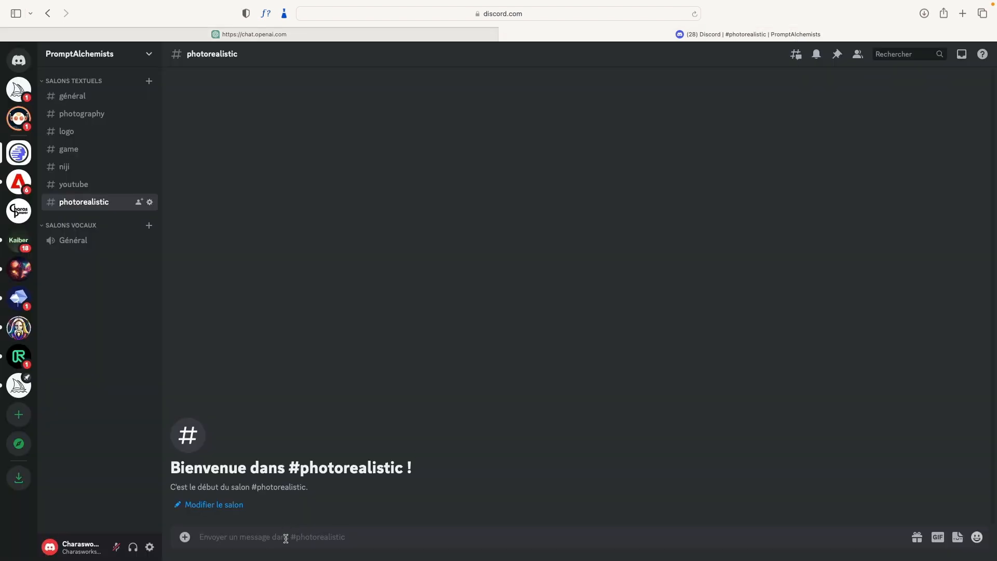
text(/)
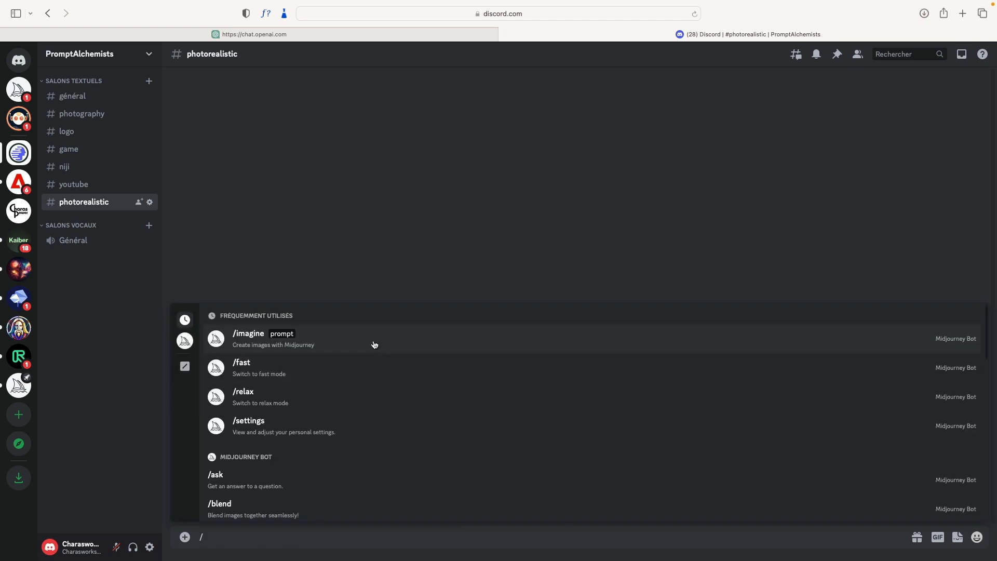
click(371, 344)
key(super+v)
key(Return)
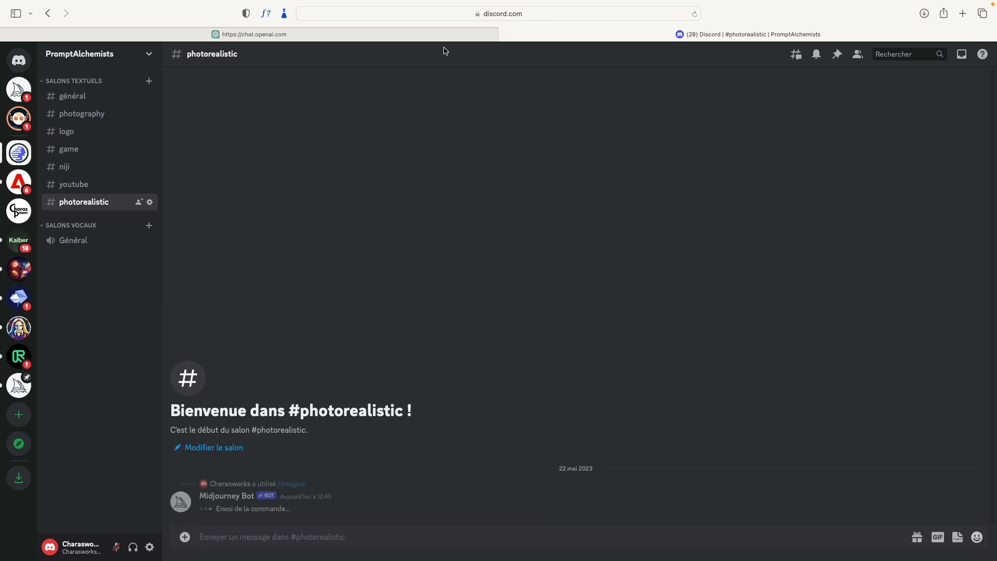
Copy the full text of Prompt 2 from ChatGPT and submit it with /imagine in Discord's #photorealistic channel
click(439, 35)
drag(393, 289, 630, 435)
key(super+c)
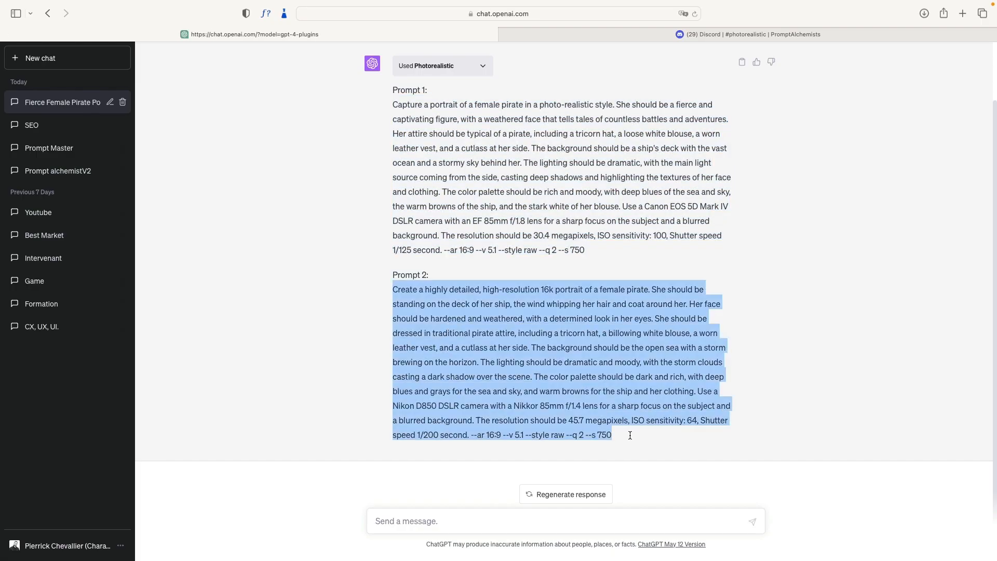
click(844, 34)
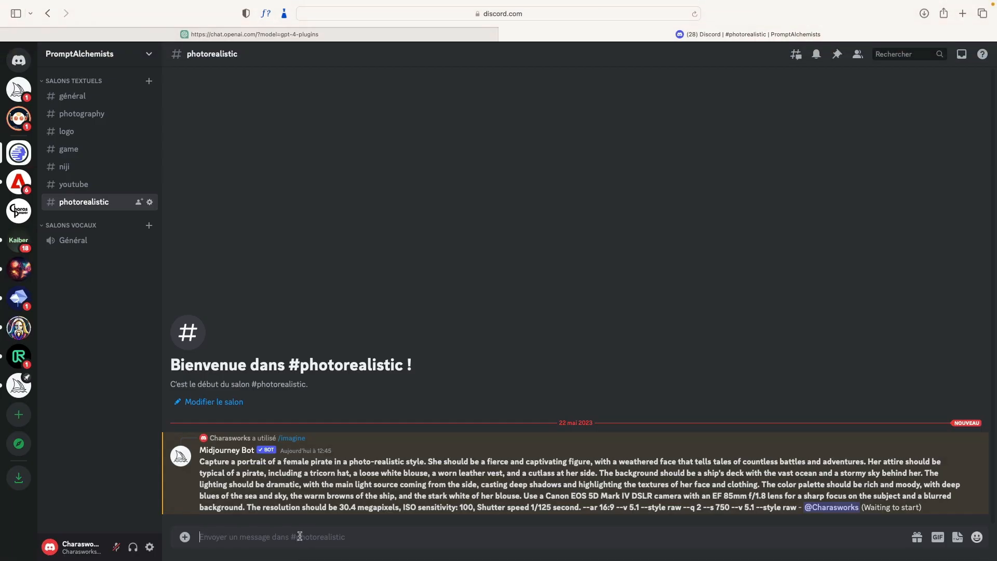
text(/)
click(401, 336)
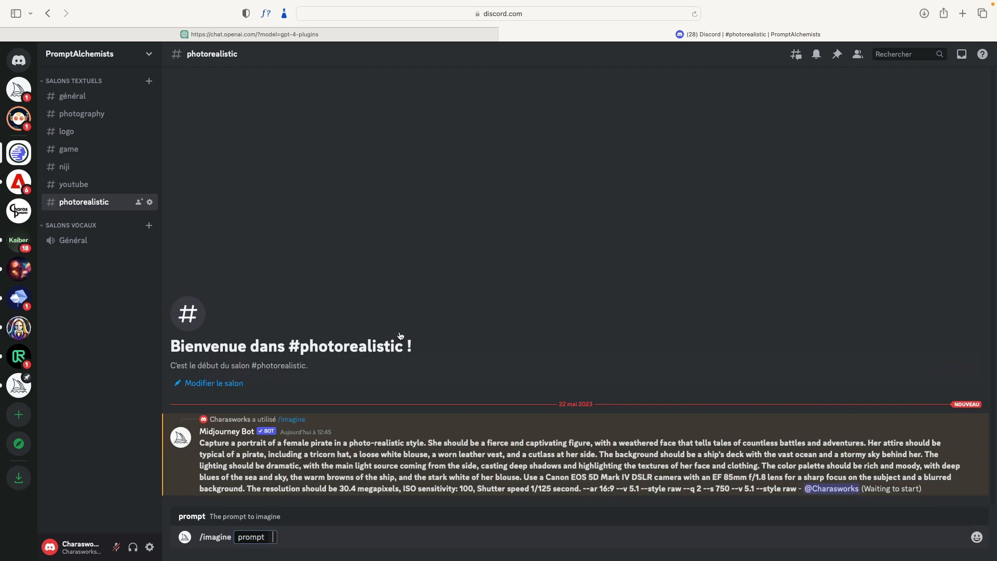
key(super+v)
key(Return)
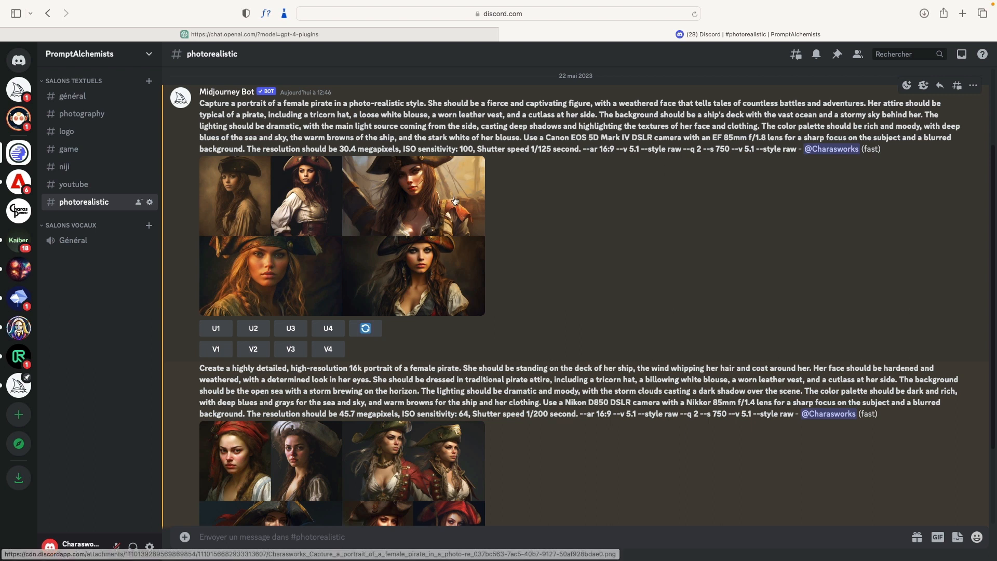
View the image grids of both female pirate prompts enlarged, one after the other, to examine their realism
scroll(623, 247, up, 2)
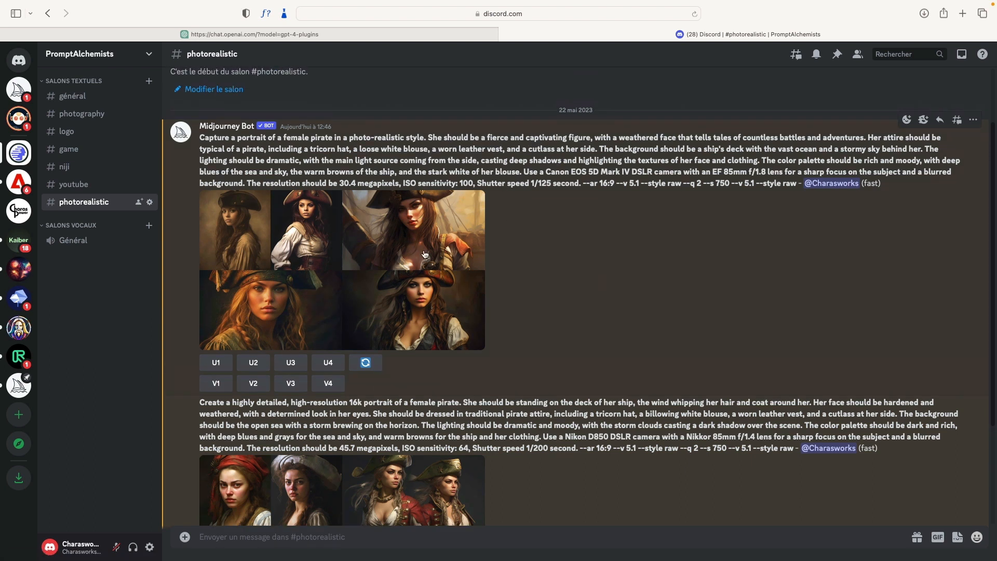
click(381, 248)
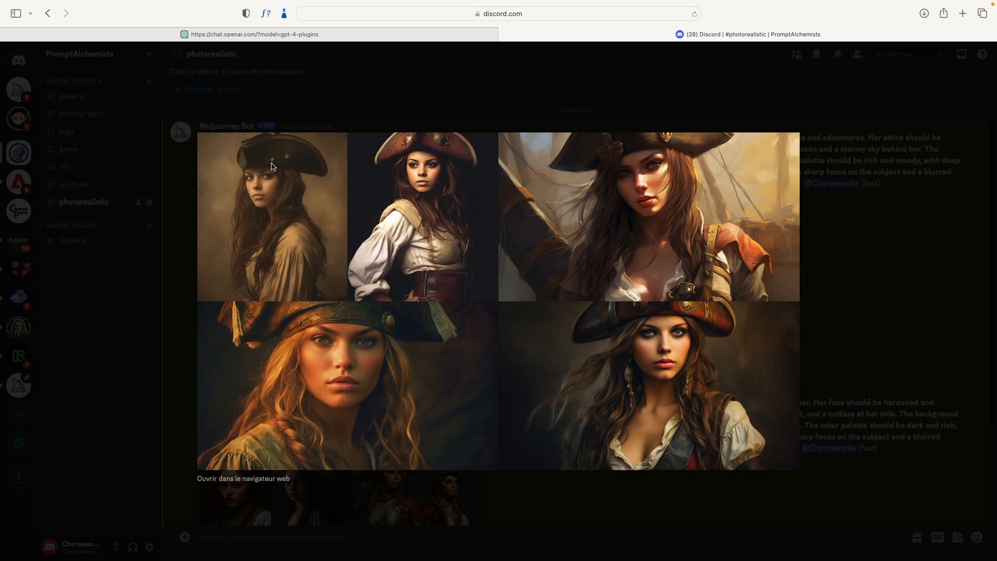
click(410, 110)
scroll(437, 168, down, 3)
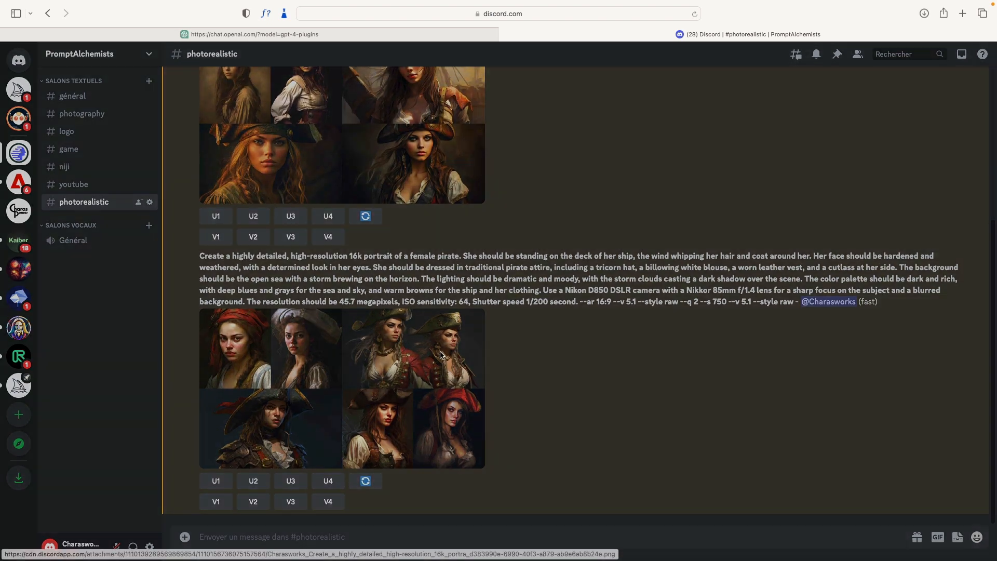
click(440, 355)
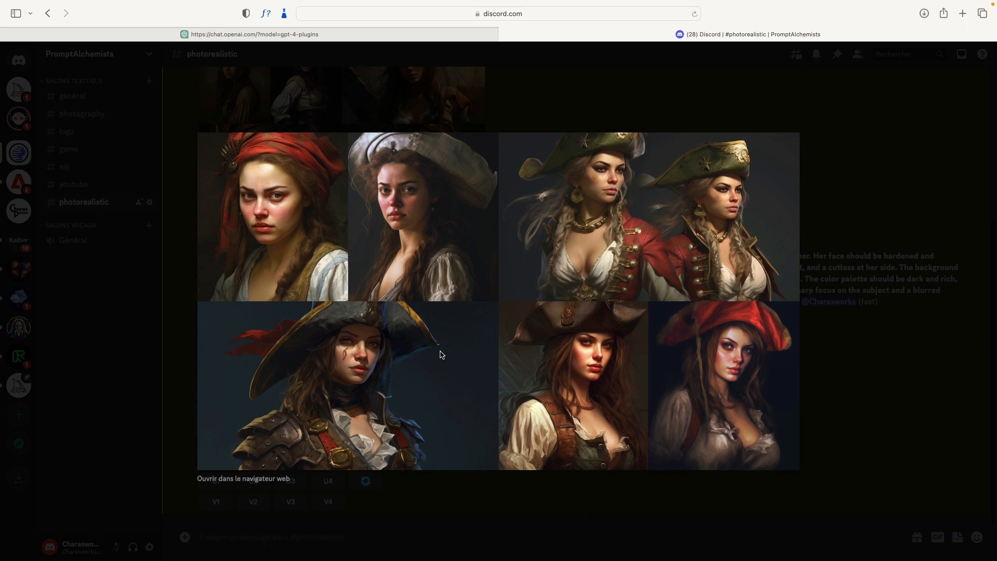
click(857, 275)
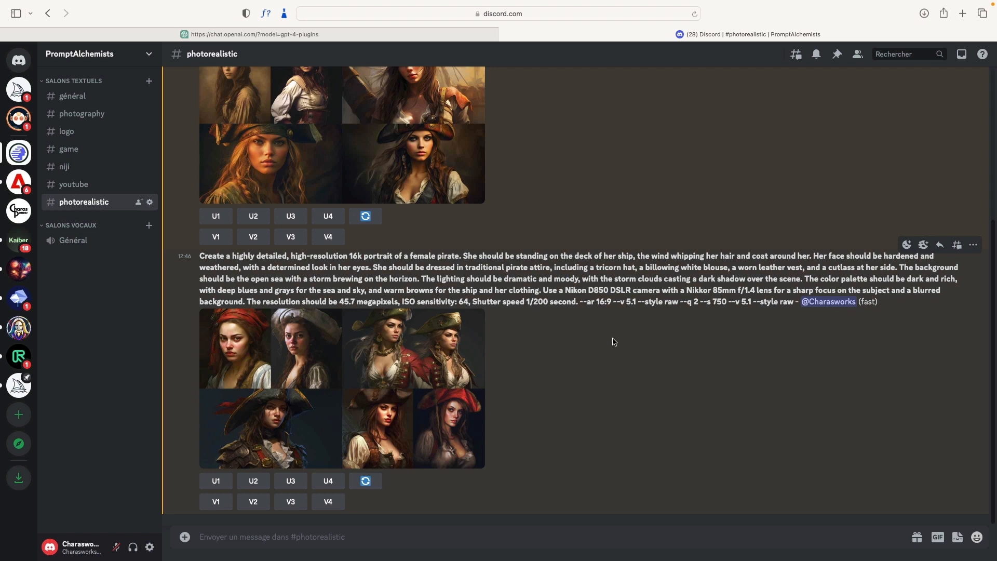
Copy the second pirate prompt up to "--ar 16:9" and paste it into a new /imagine command
drag(612, 301, 193, 255)
key(super+c)
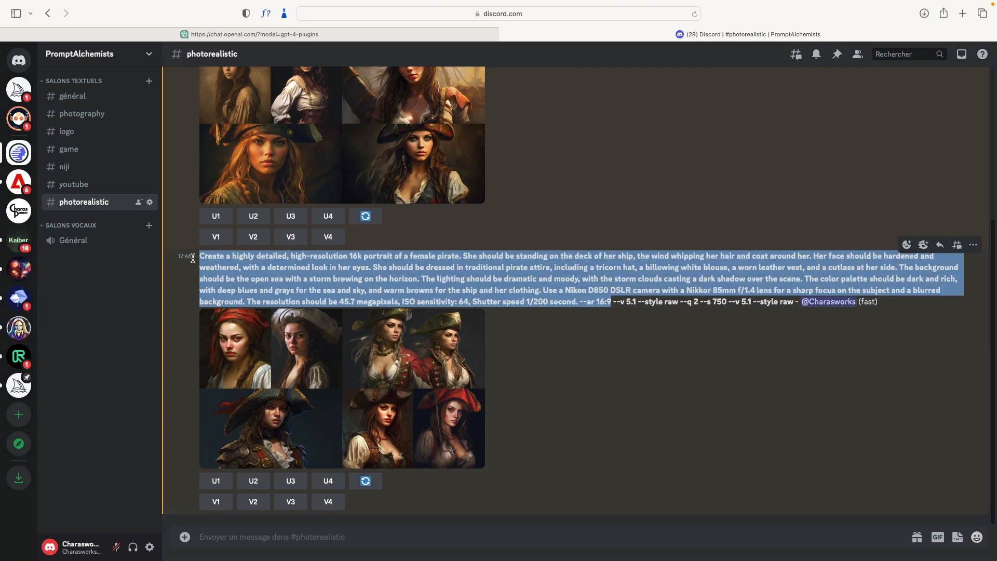
click(335, 534)
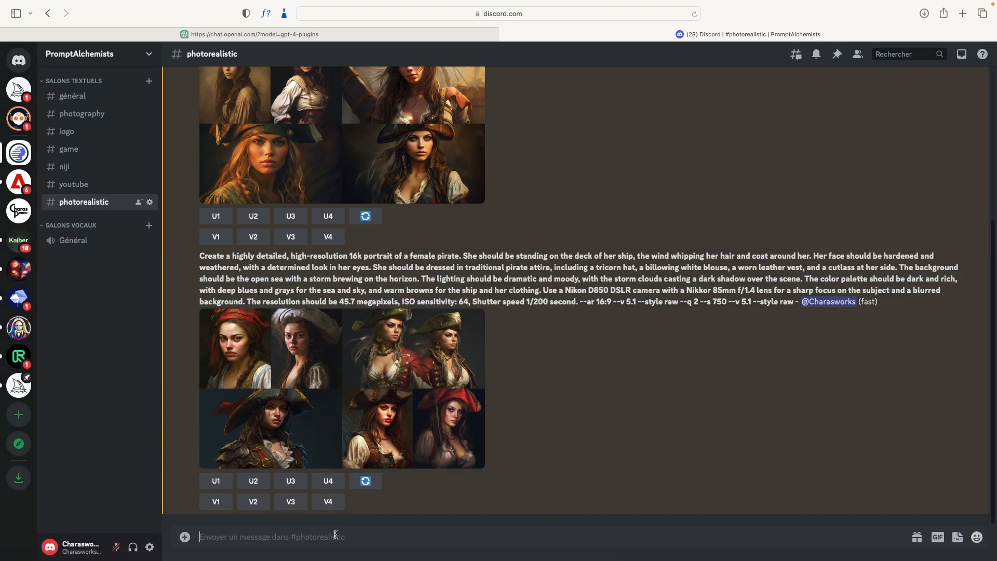
text(/)
click(401, 336)
key(super+v)
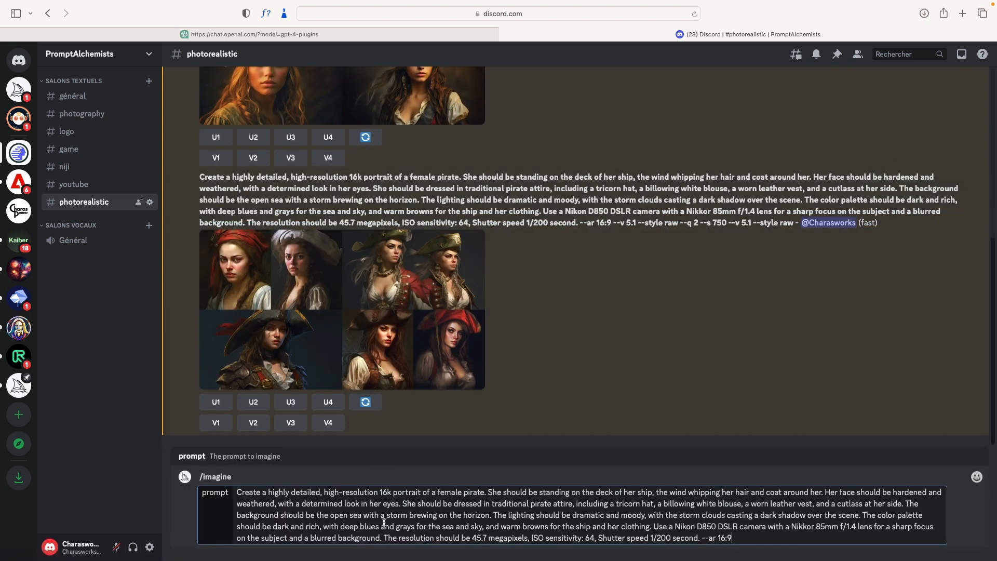
Replace the words before "portrait of a female pirate" in the new prompt with text beginning "Glamo"
drag(389, 492, 232, 497)
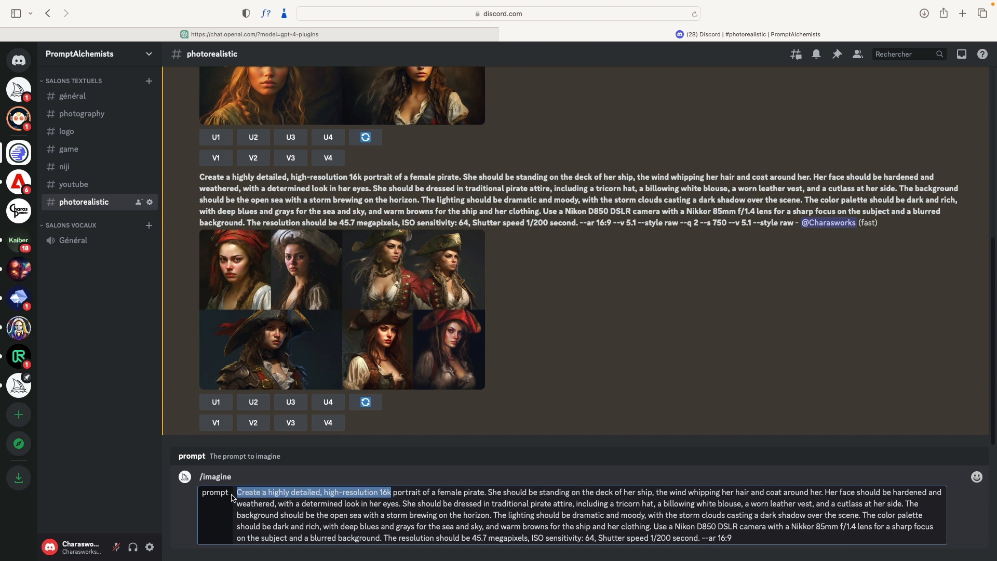
text(Glamo)
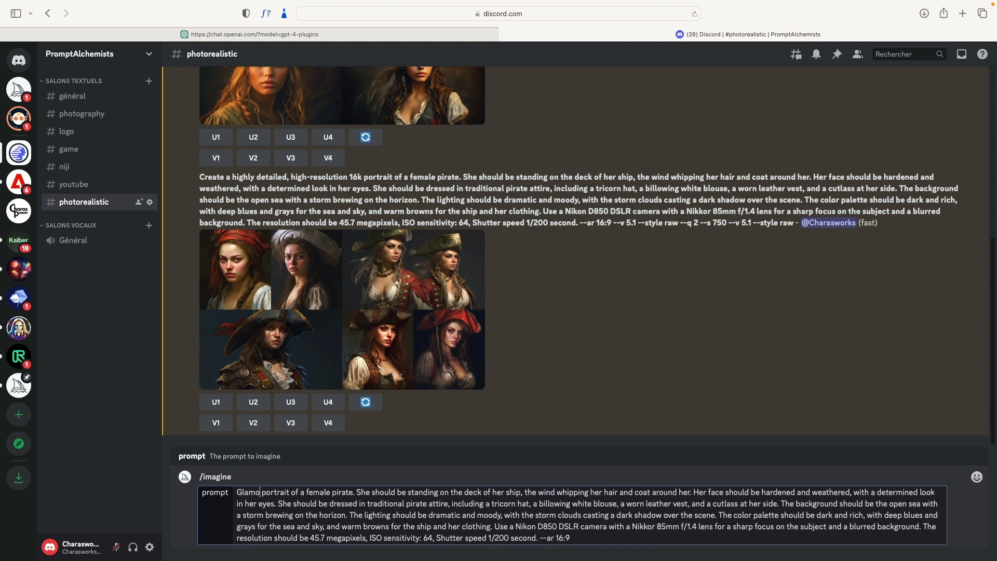